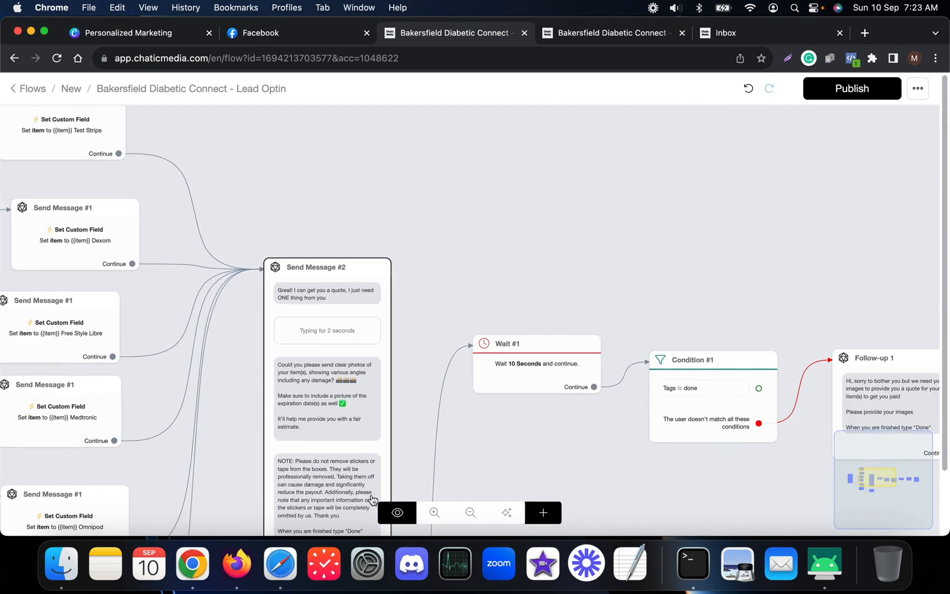
# - Examine the photo request and sticker note in the Send Message #2 block of the Lead Optin flow
pyautogui.scroll(6, 367, 508)
pyautogui.scroll(-4, 347, 202)
pyautogui.scroll(4, 277, 289)
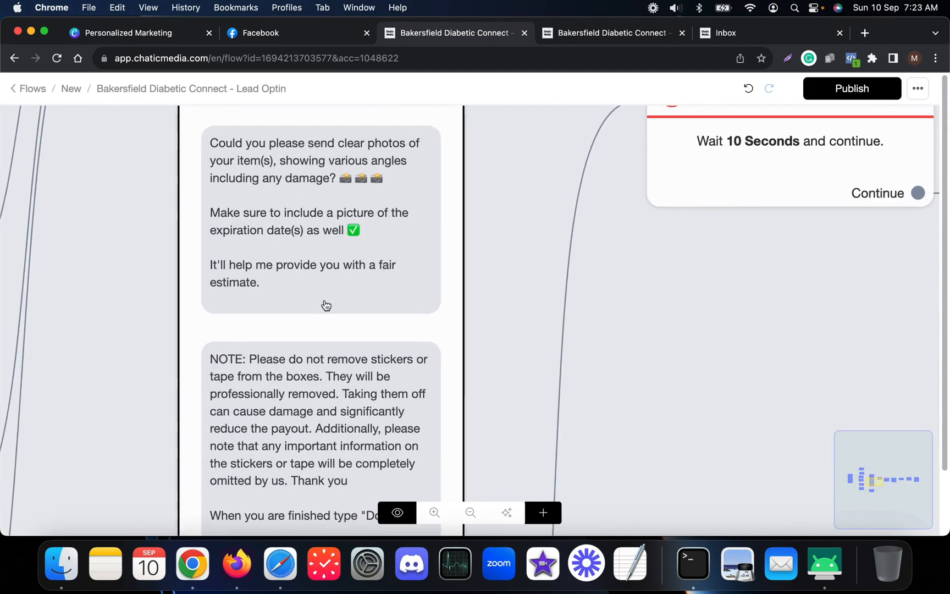
pyautogui.scroll(-2, 366, 267)
pyautogui.scroll(-1, 365, 266)
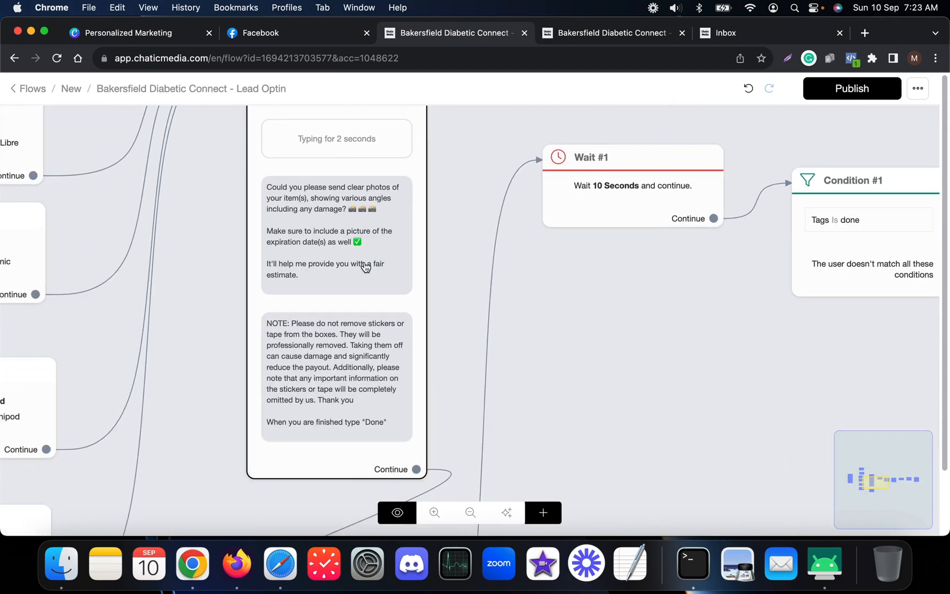
pyautogui.scroll(-2, 365, 267)
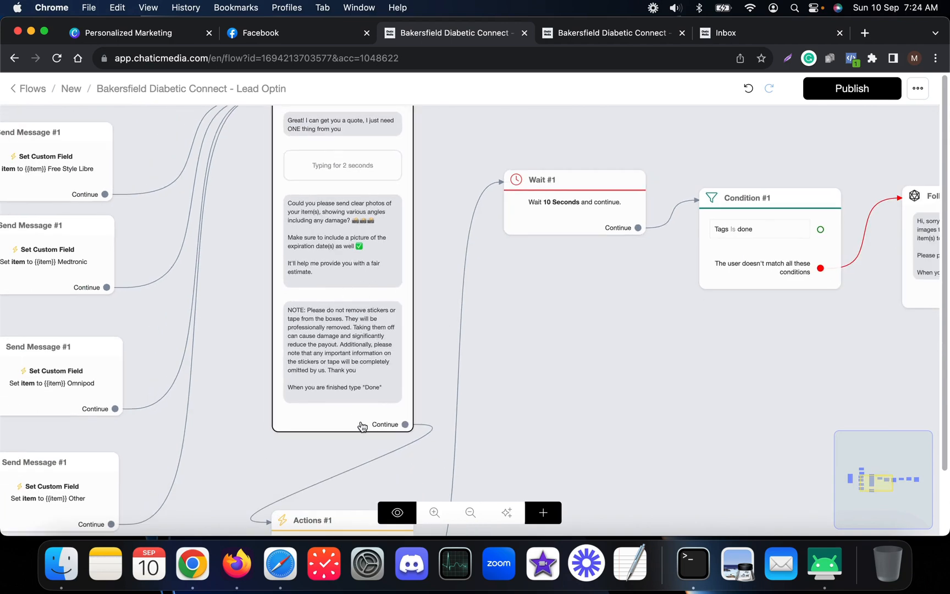
pyautogui.scroll(3, 360, 422)
pyautogui.scroll(-5, 377, 374)
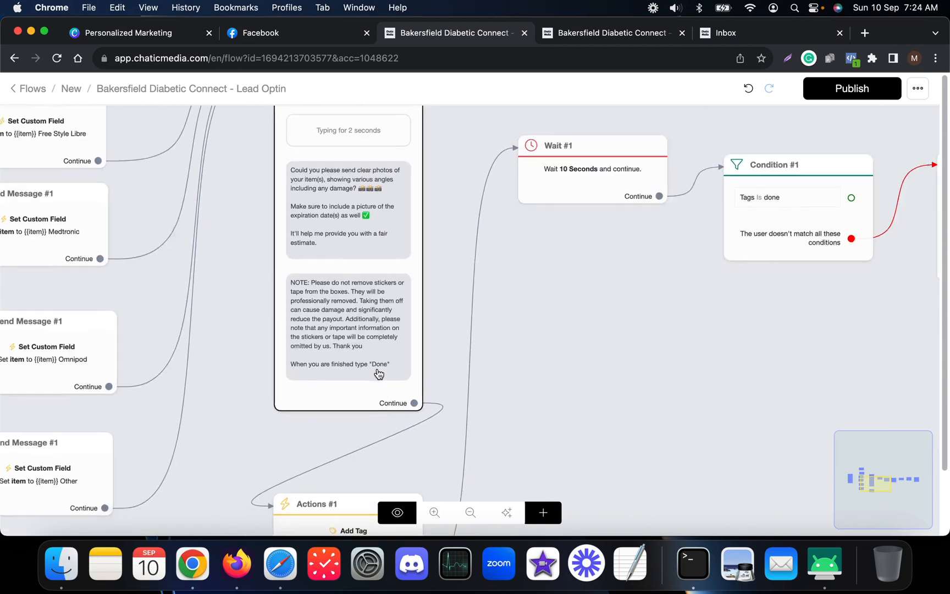
pyautogui.scroll(3, 341, 317)
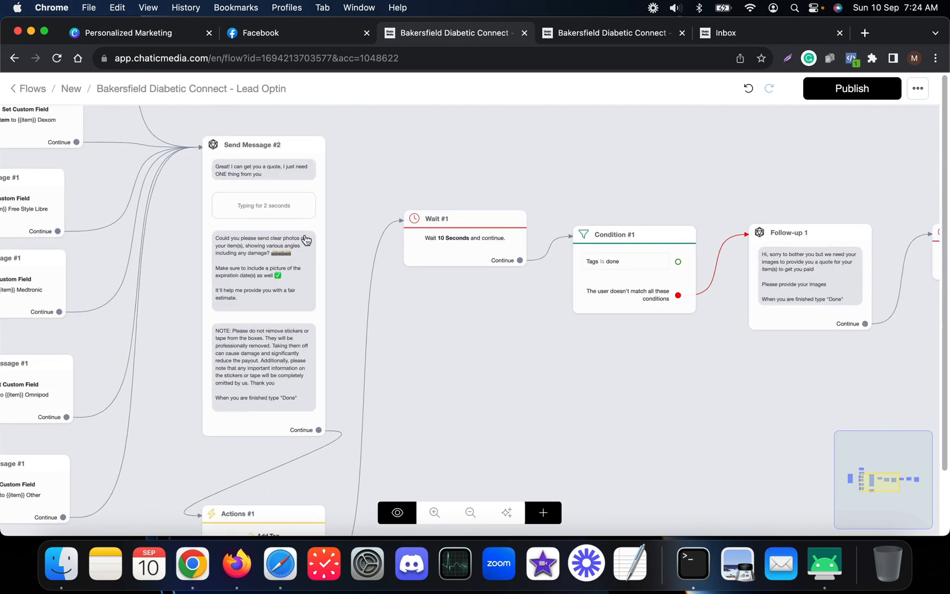
pyautogui.scroll(-2, 171, 299)
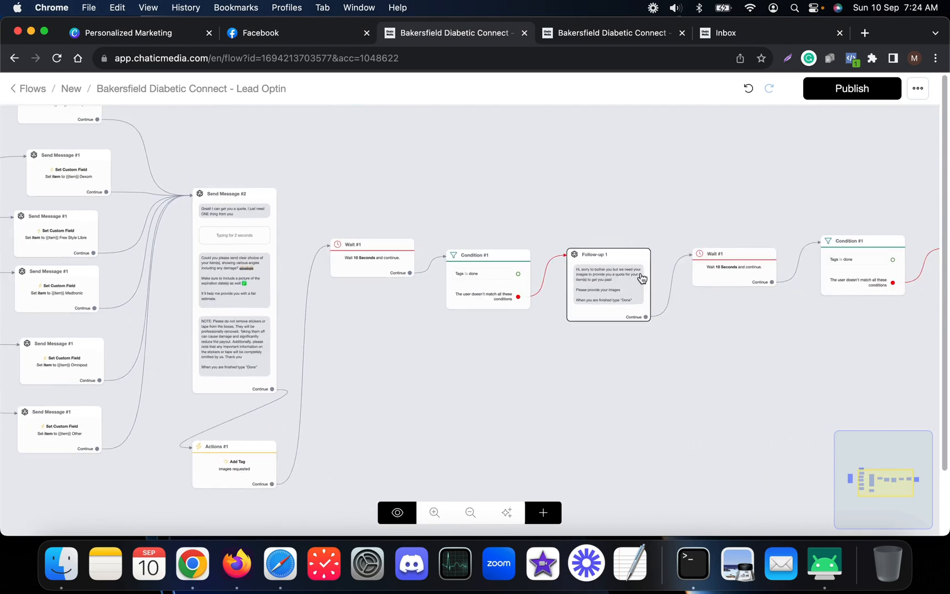
# - Examine the image reminder in Follow-up 1 and the wait and condition blocks around it
pyautogui.scroll(5, 674, 282)
pyautogui.click(504, 306)
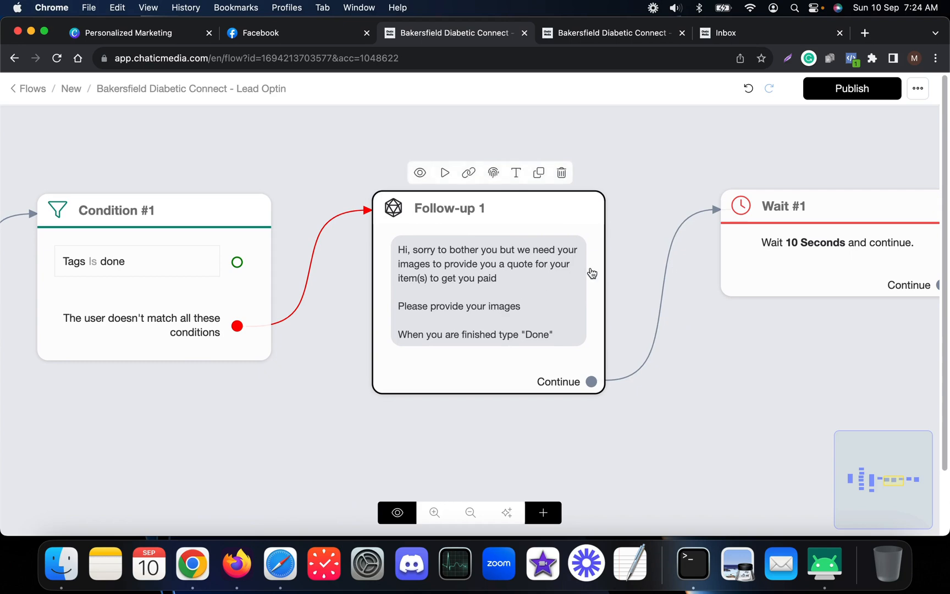
pyautogui.scroll(3, 532, 273)
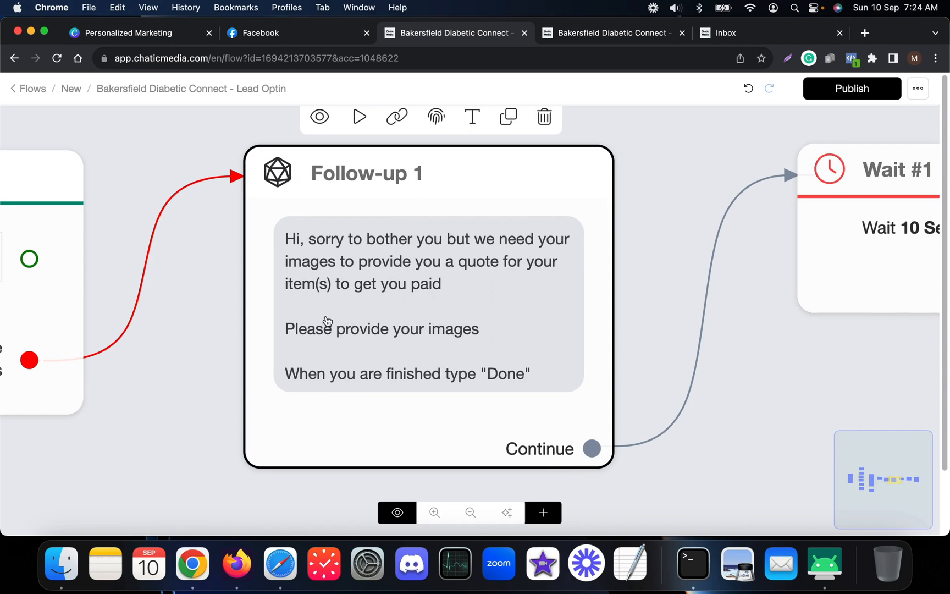
pyautogui.scroll(-5, 327, 320)
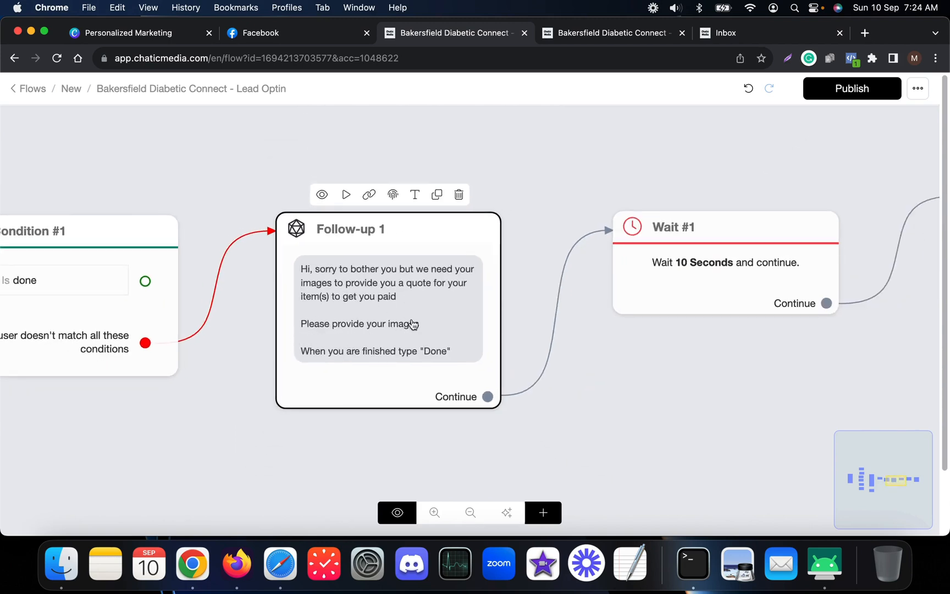
pyautogui.scroll(-5, 281, 338)
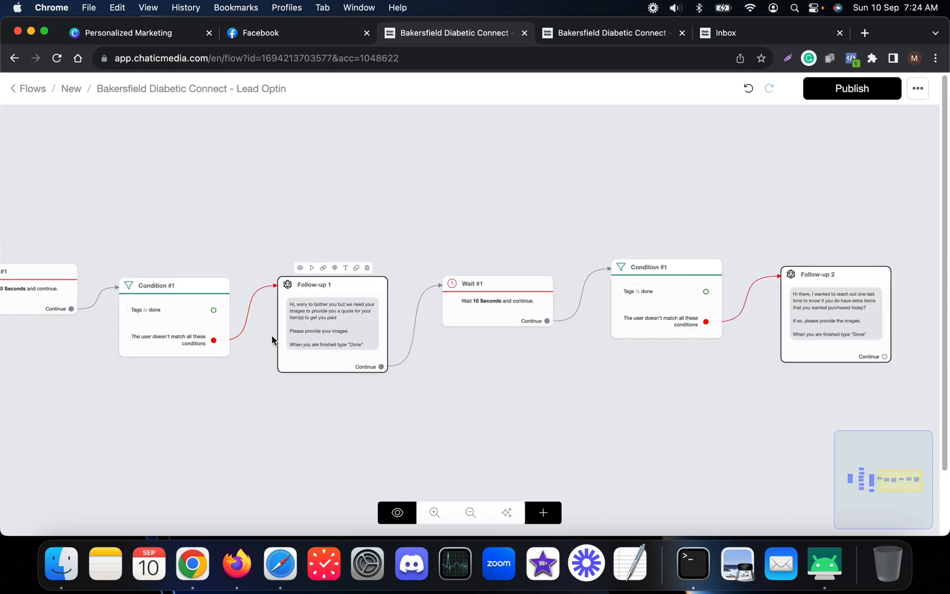
pyautogui.scroll(-5, 233, 297)
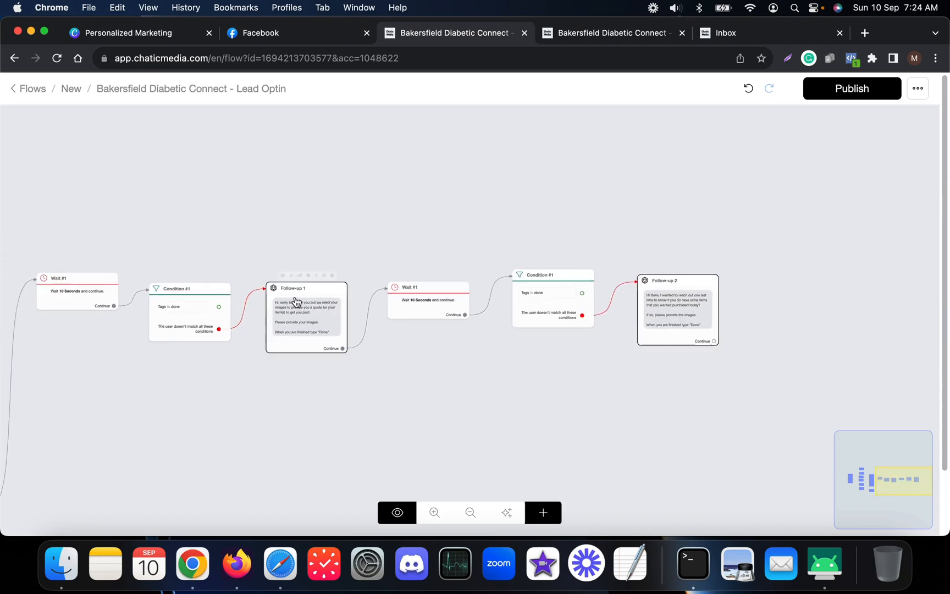
pyautogui.scroll(5, 339, 312)
pyautogui.scroll(-4, 203, 303)
# - Examine the final reminder message in Follow-up 2 and how it connects back through the condition and wait to Follow-up 1
pyautogui.scroll(8, 657, 312)
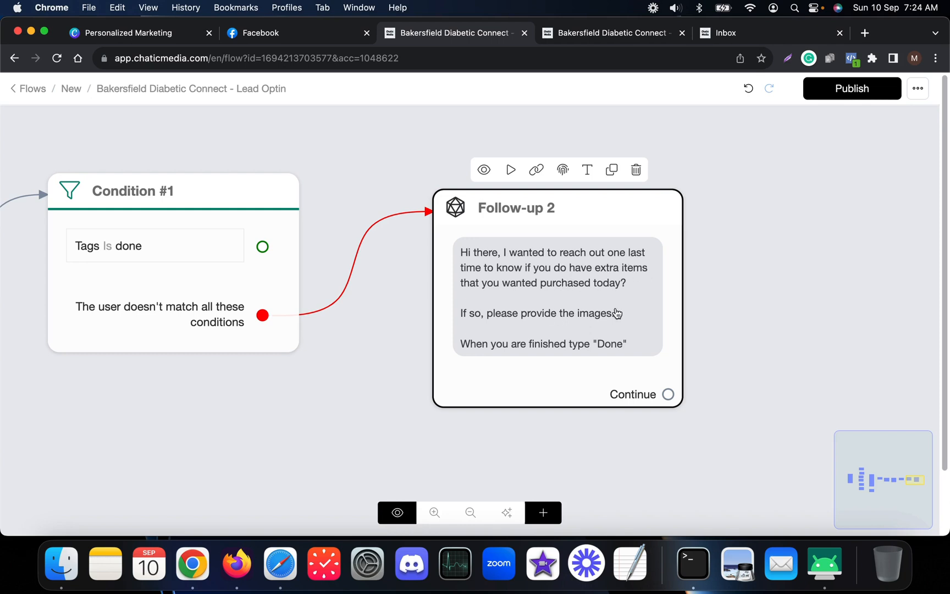
pyautogui.scroll(-1, 645, 312)
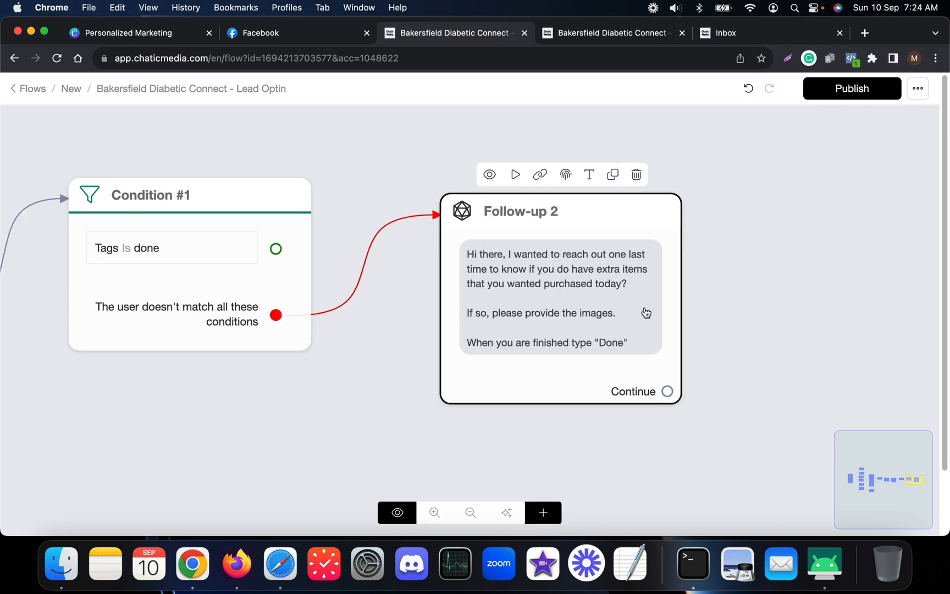
pyautogui.scroll(-2, 646, 312)
pyautogui.scroll(-2, 801, 320)
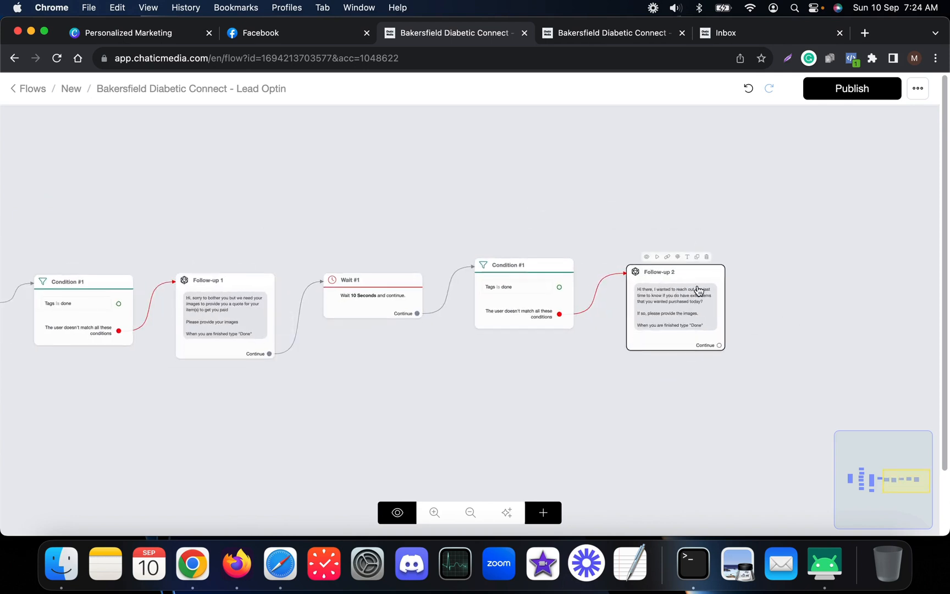
pyautogui.scroll(3, 217, 332)
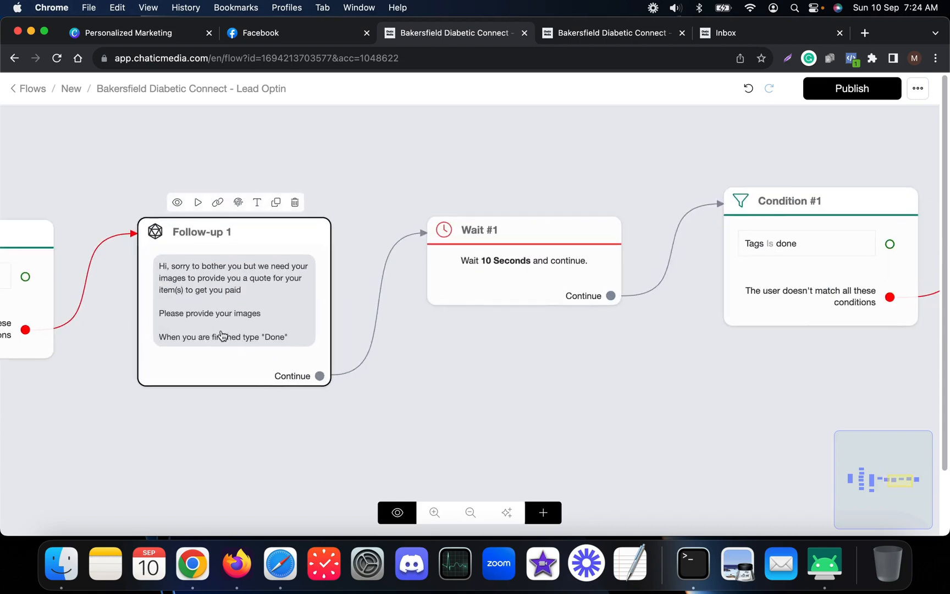
pyautogui.scroll(-3, 707, 300)
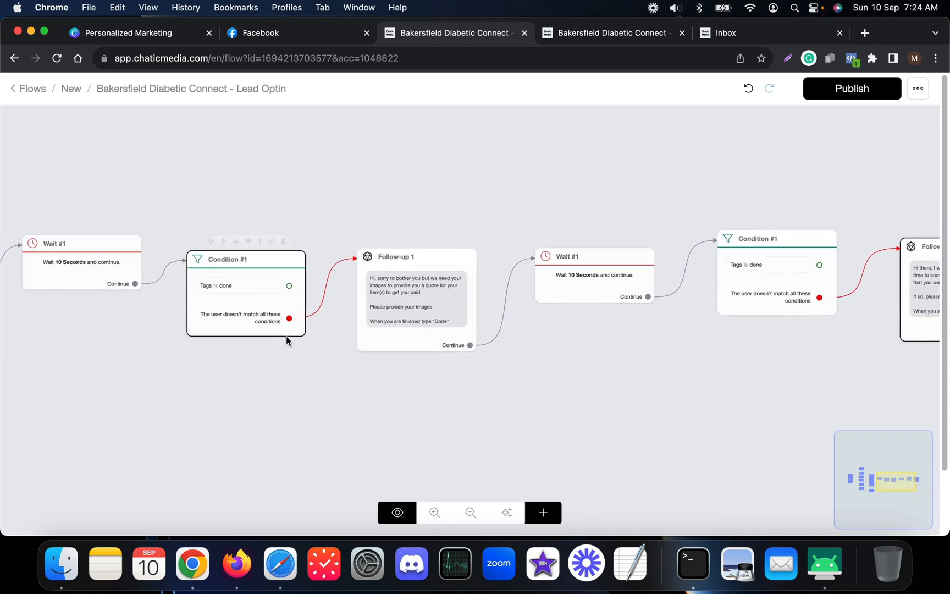
pyautogui.scroll(5, 452, 330)
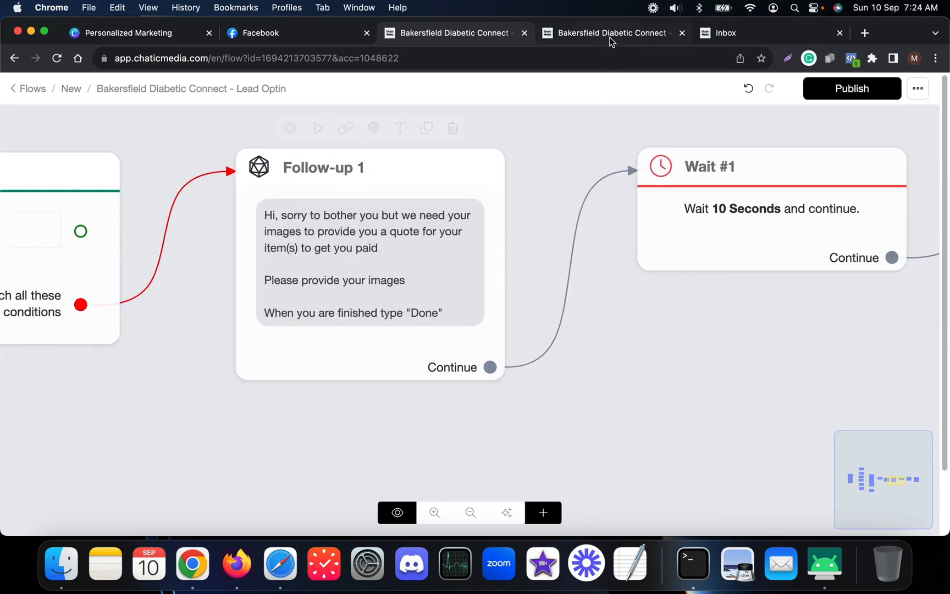
# - Switch to the Bakersfield Diabetic Connect - Phone Number Follow-up flow and examine its phone number request in Send Message #1
pyautogui.click(609, 37)
pyautogui.scroll(-3, 568, 220)
pyautogui.scroll(-3, 598, 186)
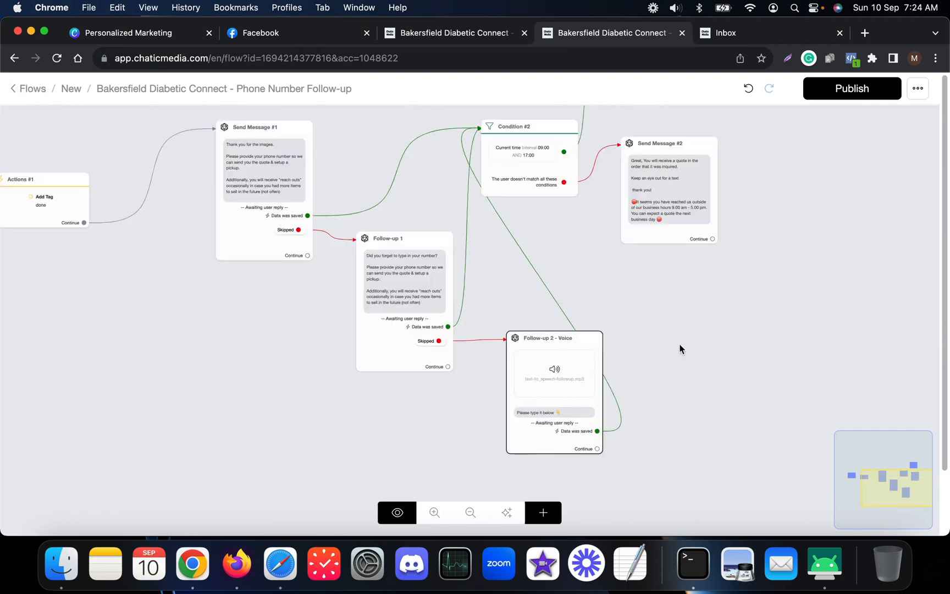
pyautogui.scroll(10, 635, 212)
pyautogui.scroll(-2, 635, 211)
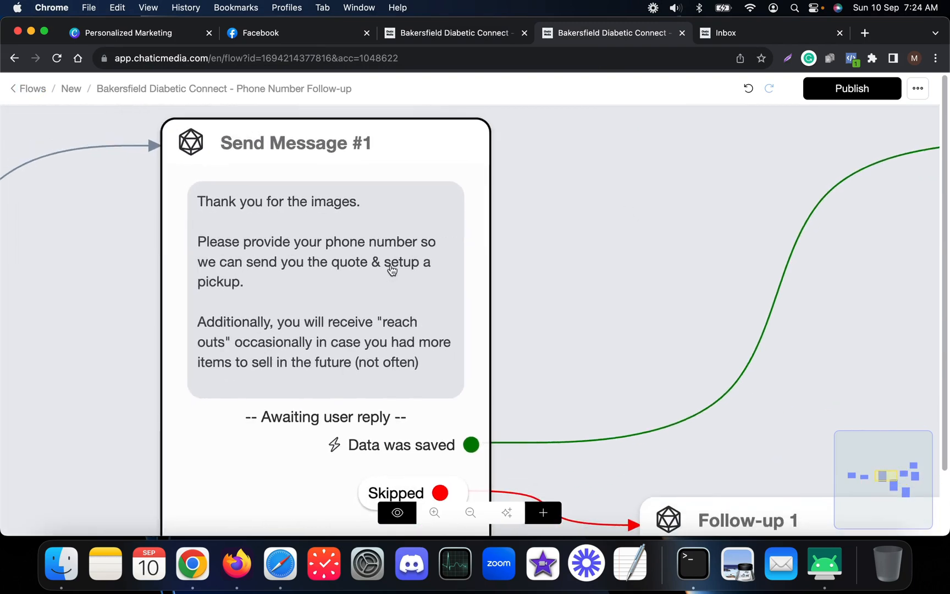
pyautogui.scroll(-1, 276, 226)
pyautogui.scroll(-3, 275, 211)
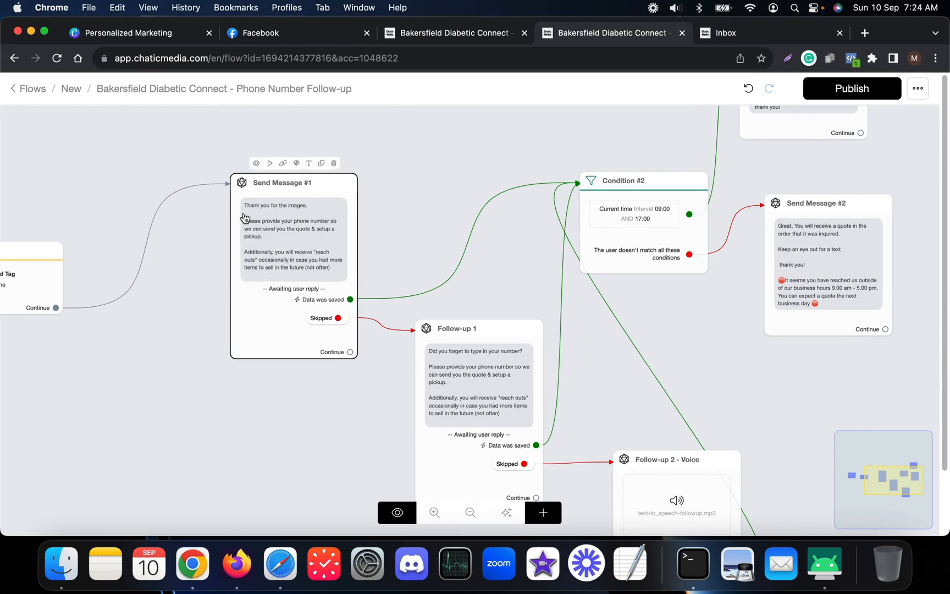
pyautogui.scroll(-1, 290, 239)
# - Examine the Follow-up 1 reminder and the audio message in Follow-up 2 - Voice of the Phone Number Follow-up flow
pyautogui.scroll(6, 494, 426)
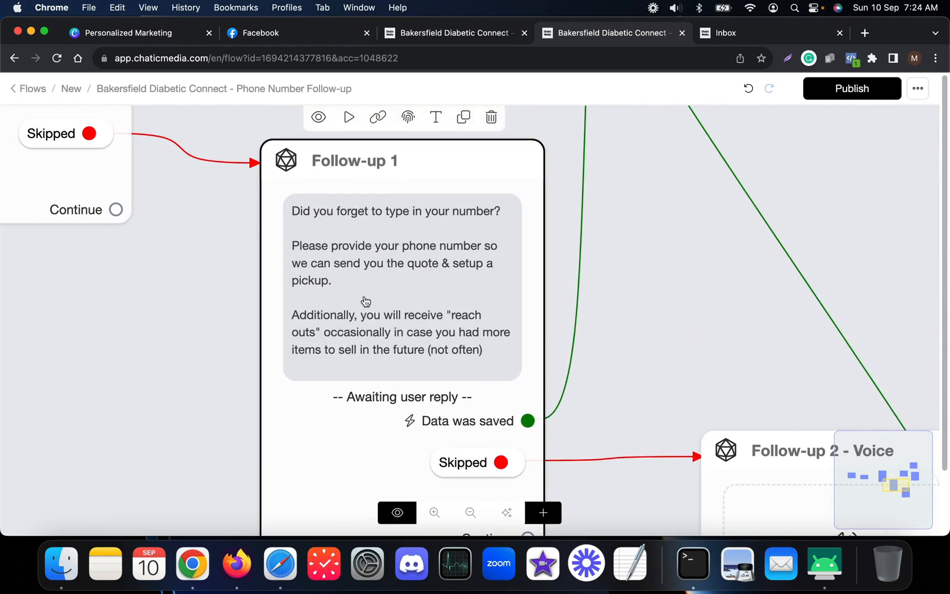
pyautogui.scroll(-3, 279, 173)
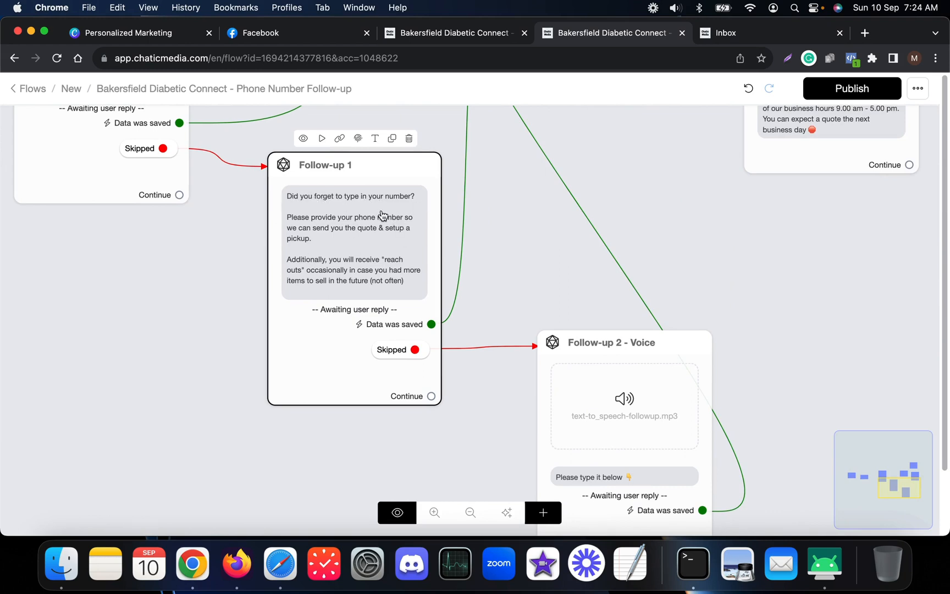
pyautogui.scroll(-4, 326, 242)
pyautogui.scroll(4, 595, 347)
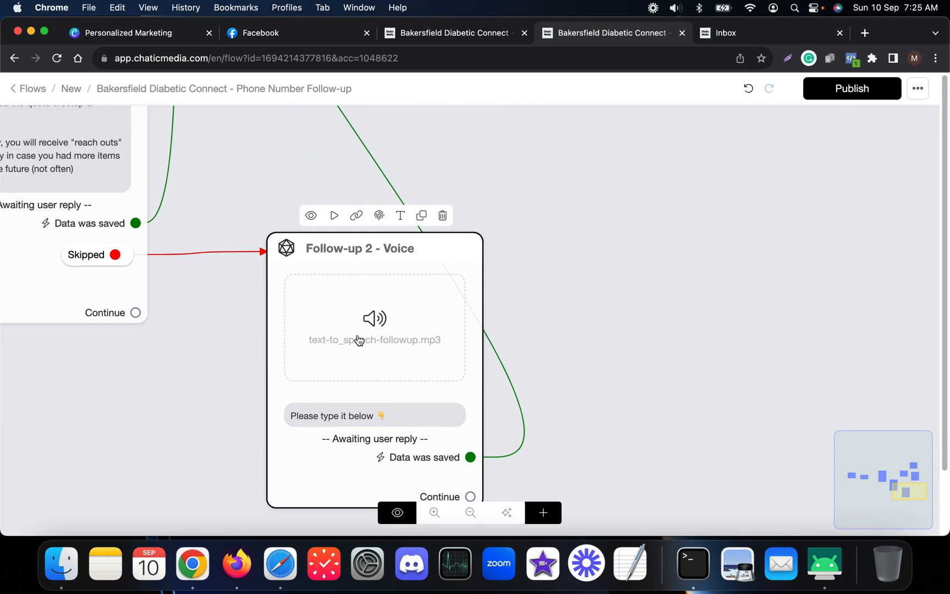
pyautogui.scroll(-3, 727, 358)
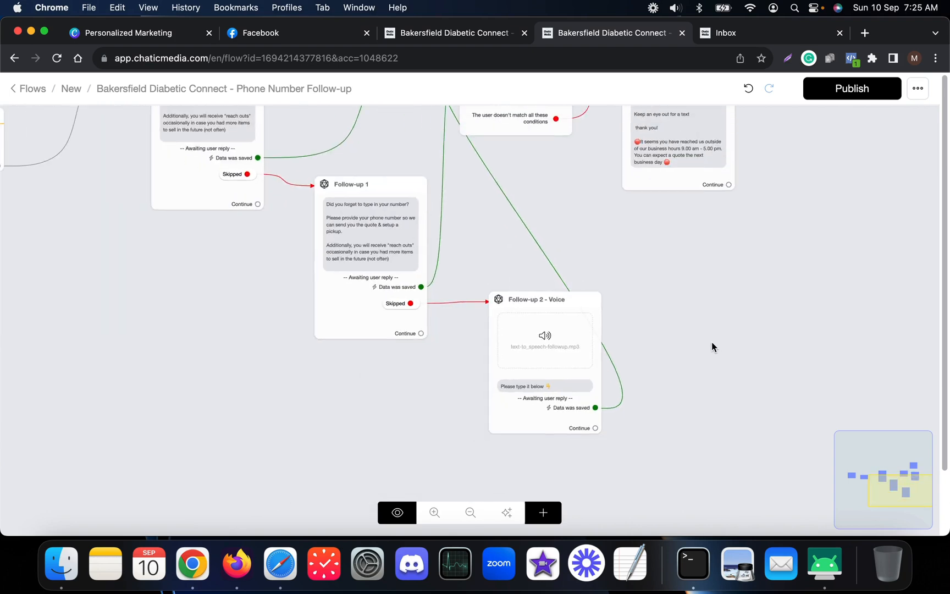
pyautogui.scroll(-3, 671, 360)
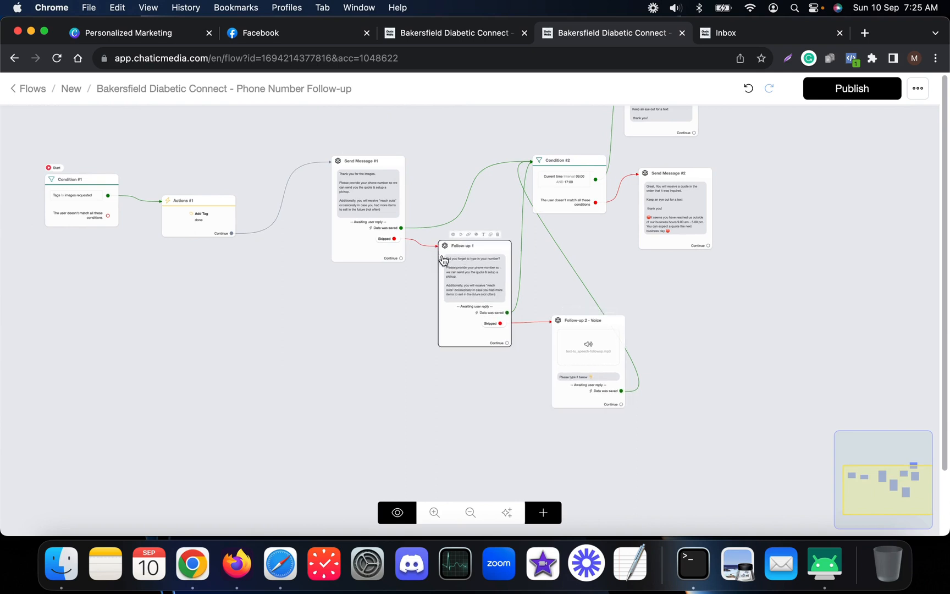
# - Return to the Lead Optin flow, review its wait and follow-up sequence, and switch to the phone mirror in scrcpy
pyautogui.click(493, 30)
pyautogui.scroll(-5, 663, 318)
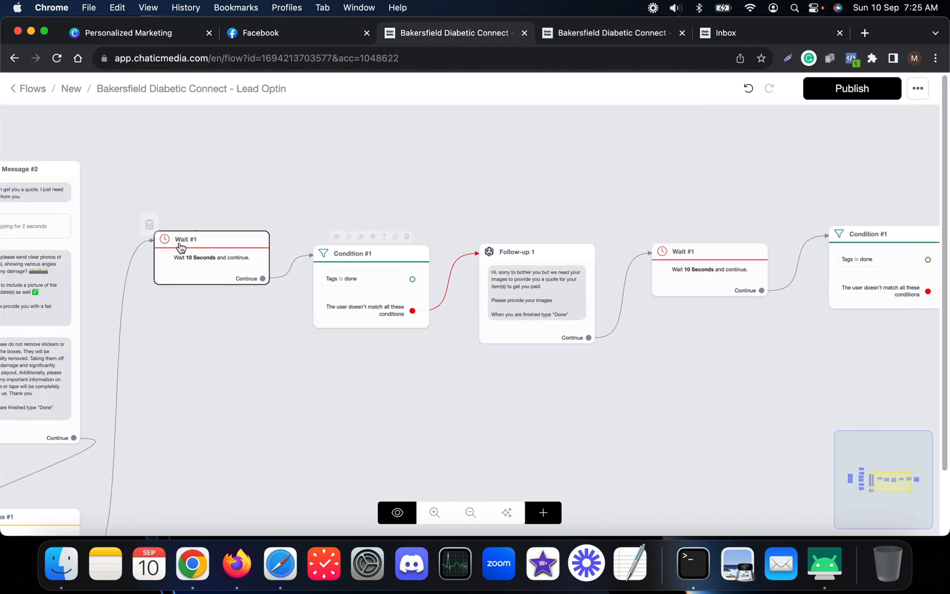
pyautogui.scroll(-3, 819, 297)
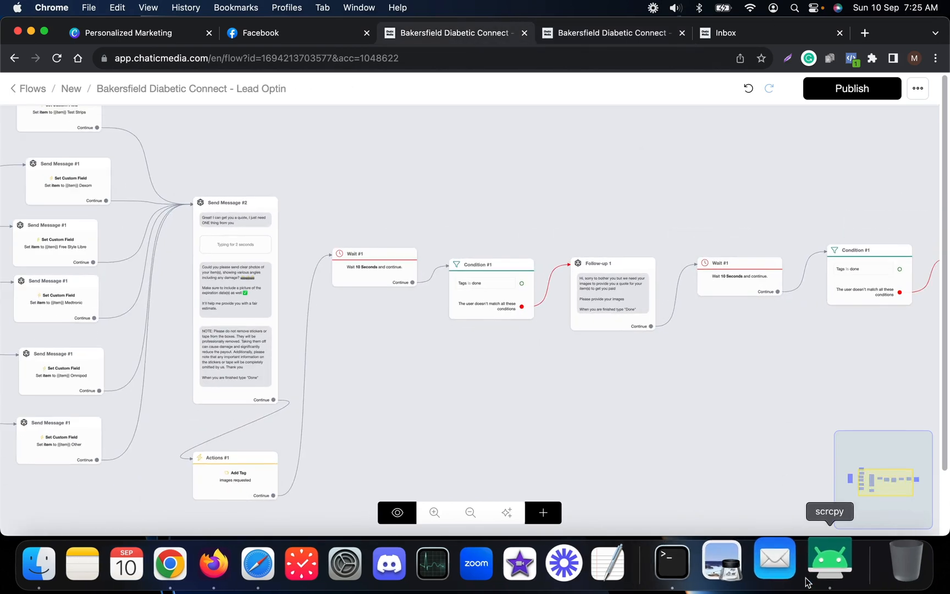
pyautogui.click(833, 578)
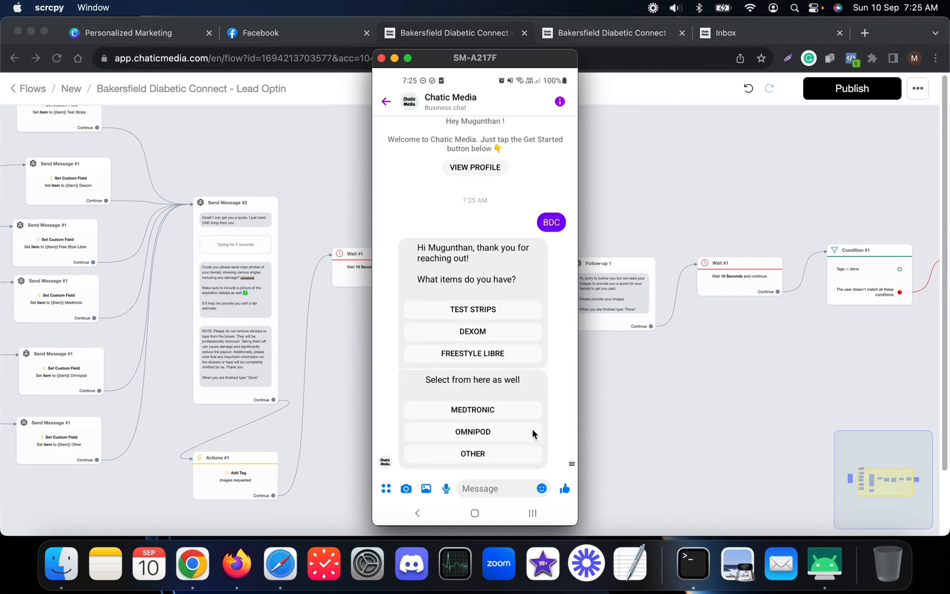
# - Answer the item question with Test Strips in the Chatic Media chat and compare the conversation with the flow's message blocks
pyautogui.scroll(-5, 676, 400)
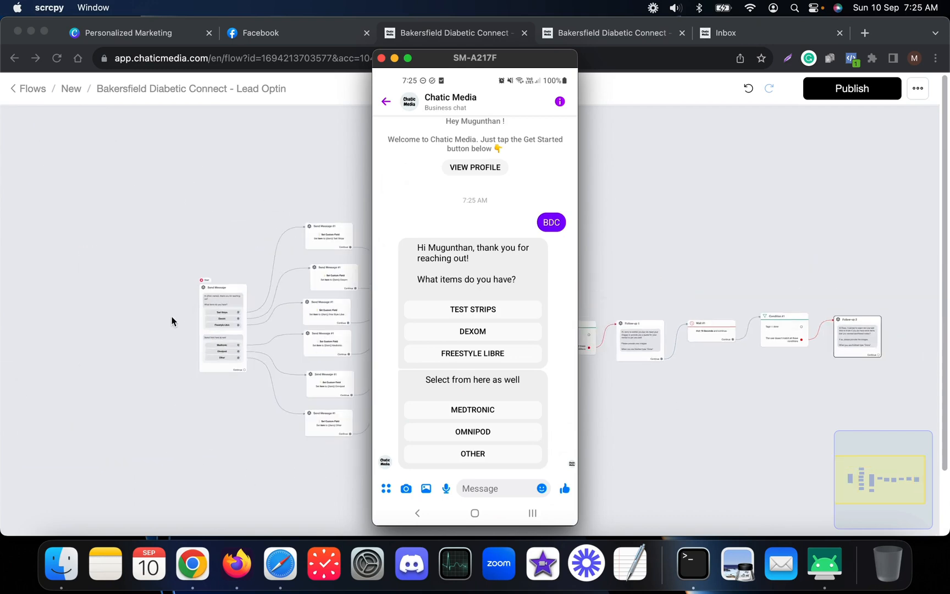
pyautogui.scroll(5, 193, 323)
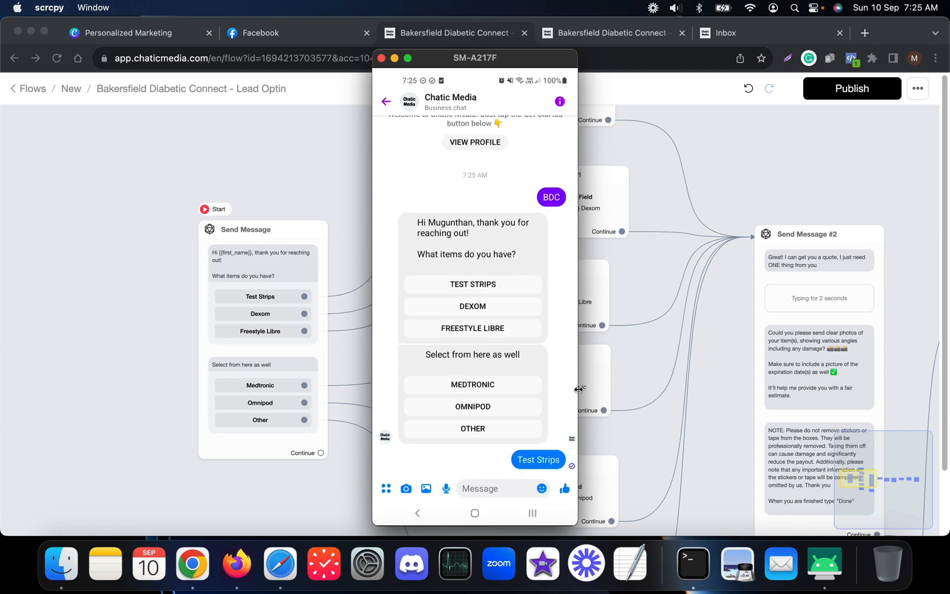
pyautogui.scroll(-4, 645, 391)
pyautogui.scroll(5, 766, 384)
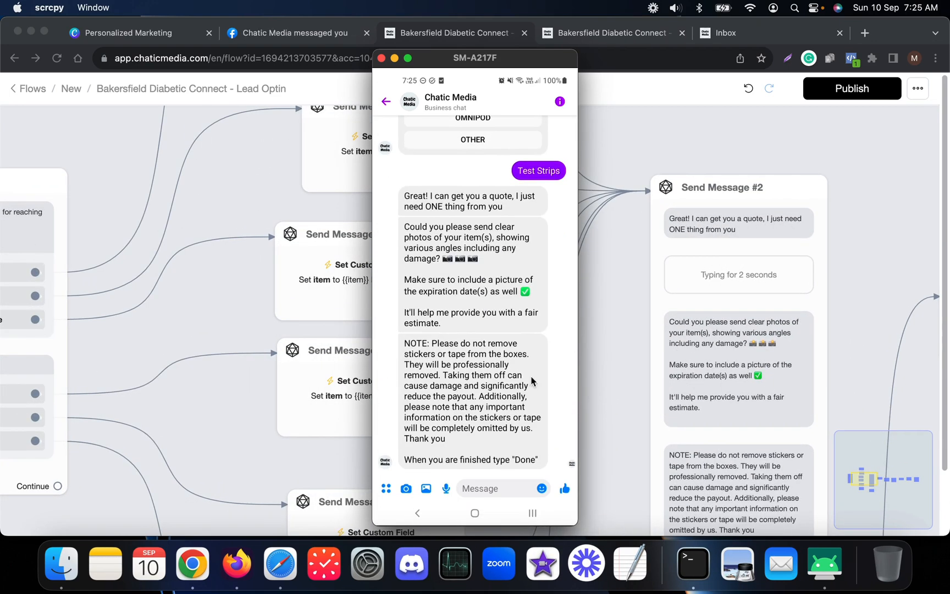
# - Compare the reminder messages in the phone chat with the flow, from Send Message #2 through to Follow-up 2
pyautogui.scroll(-5, 692, 266)
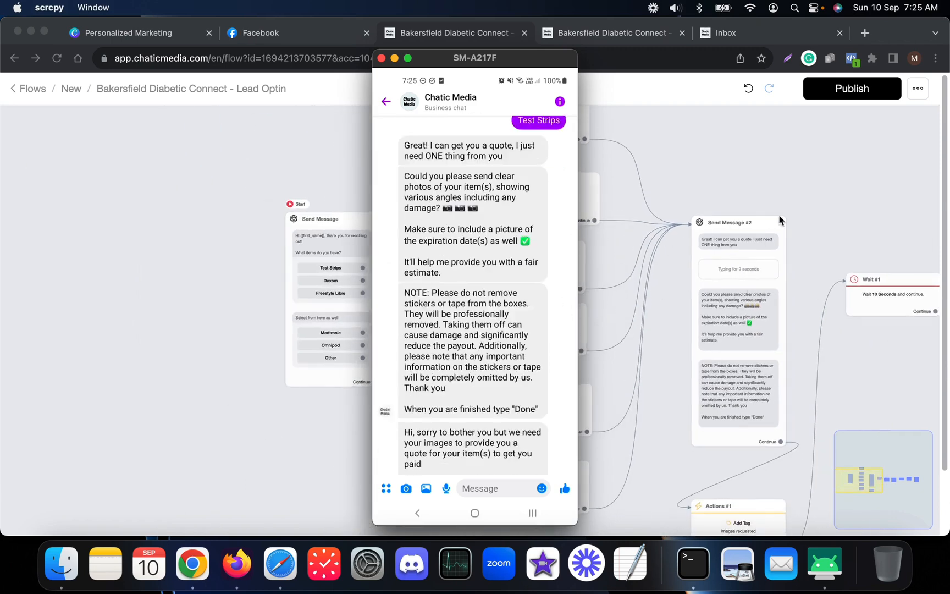
pyautogui.scroll(10, 503, 416)
pyautogui.scroll(-10, 503, 416)
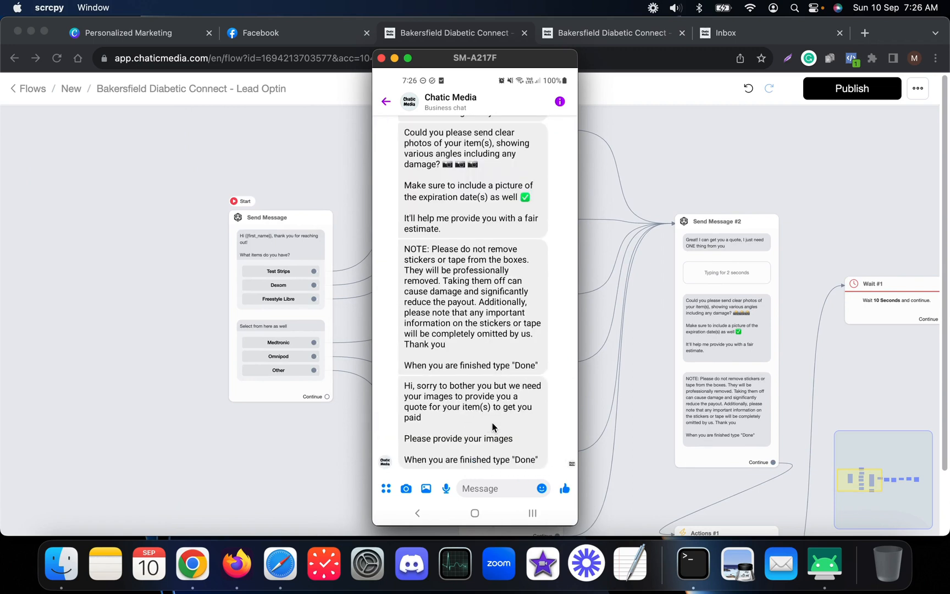
pyautogui.scroll(-10, 248, 365)
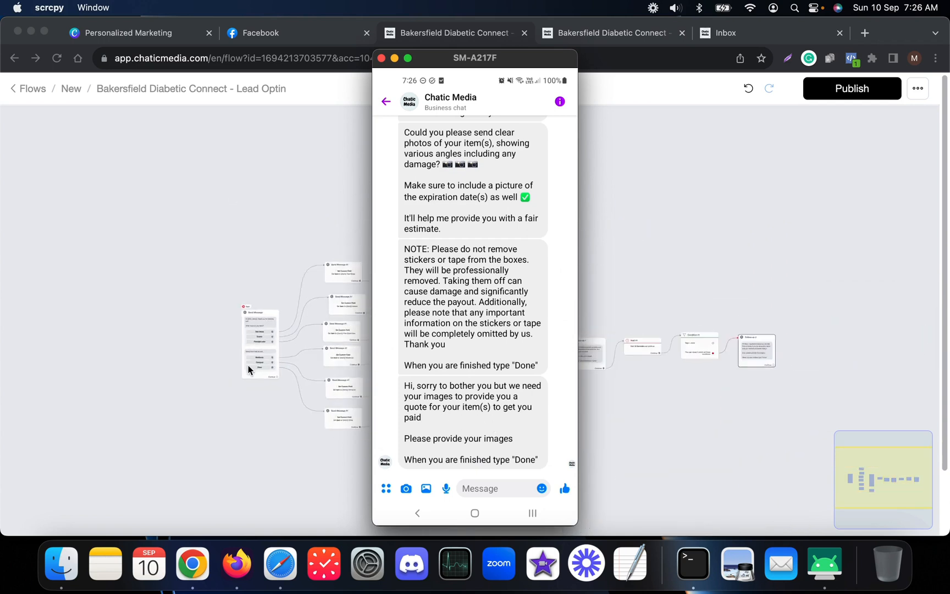
pyautogui.scroll(5, 660, 365)
pyautogui.scroll(6, 279, 356)
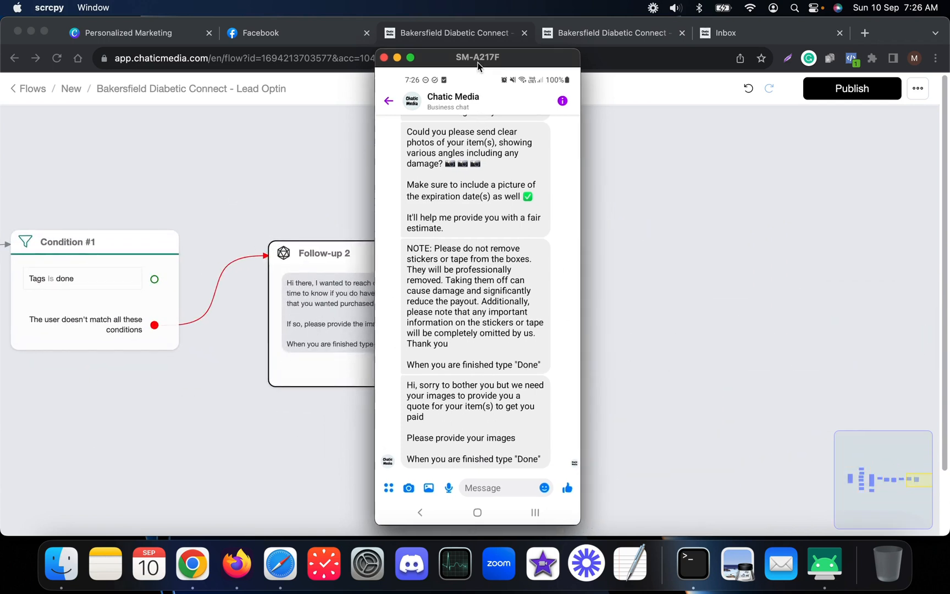
# - Move the phone mirror clear of the Follow-up 2 block and reply Done in the Chatic Media chat
pyautogui.moveTo(474, 63); pyautogui.dragTo(564, 68)
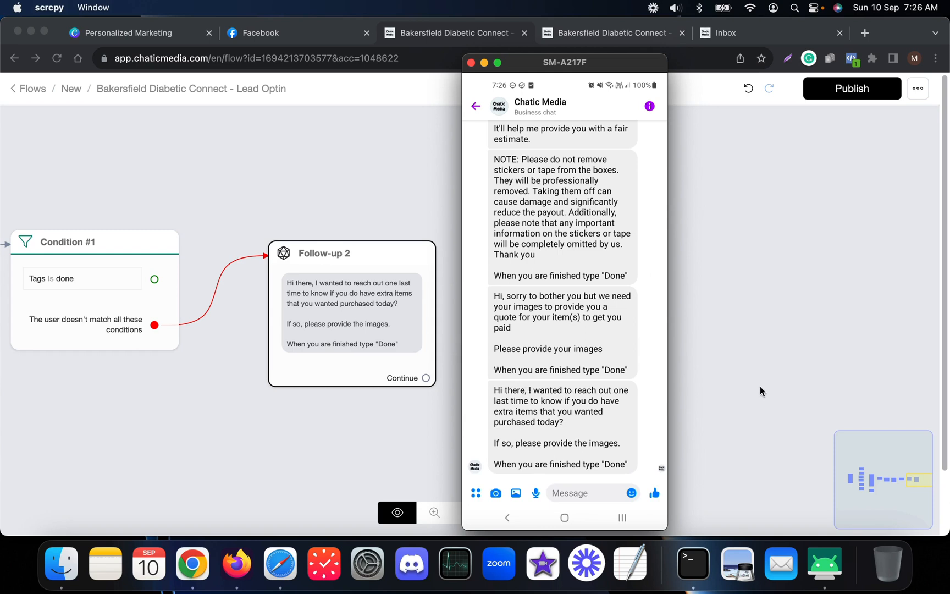
pyautogui.click(828, 389)
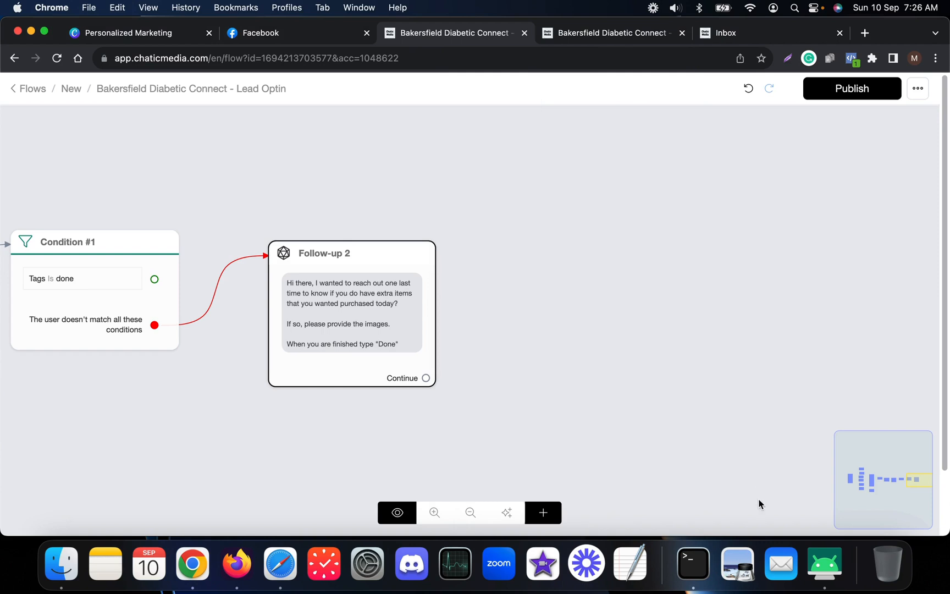
pyautogui.click(815, 560)
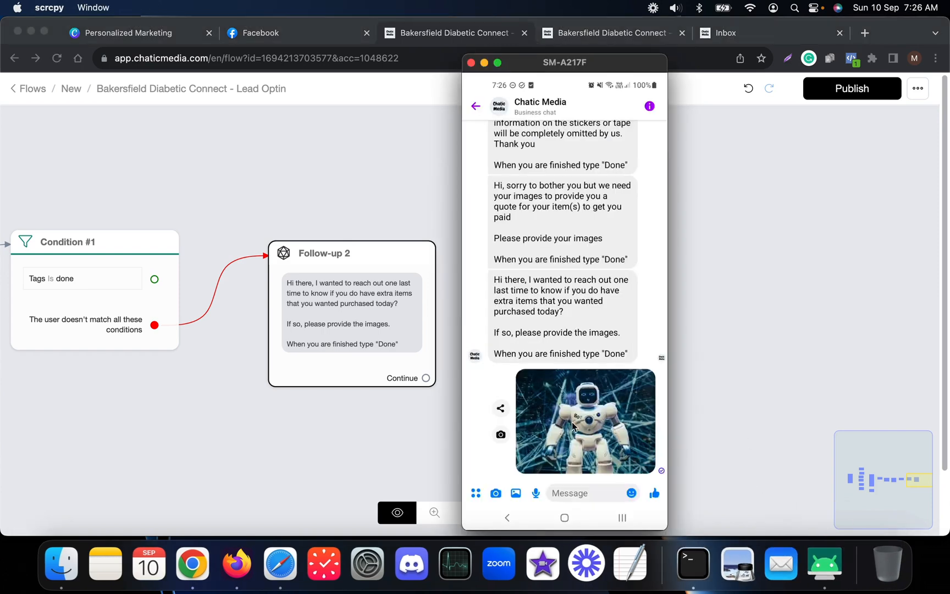
pyautogui.write('Don')
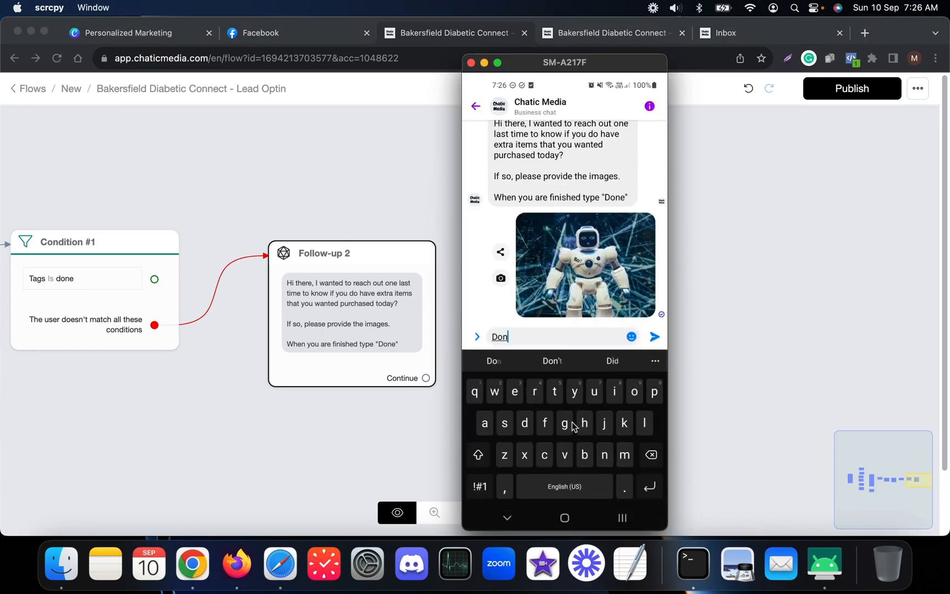
pyautogui.write('e')
pyautogui.press('Return')
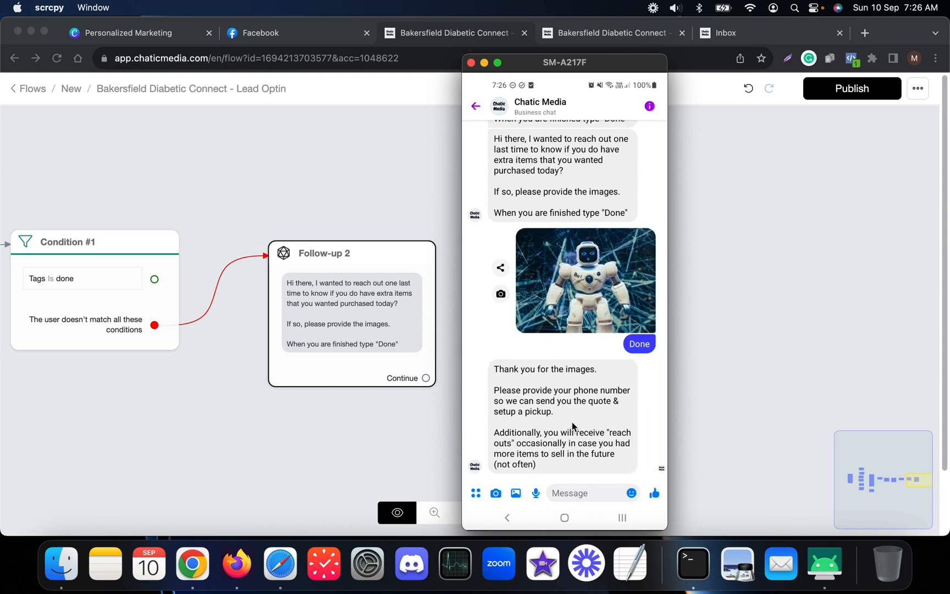
# - Switch to the Phone Number Follow-up flow and place the phone mirror beside its Follow-up 1 block
pyautogui.click(584, 34)
pyautogui.scroll(5, 522, 260)
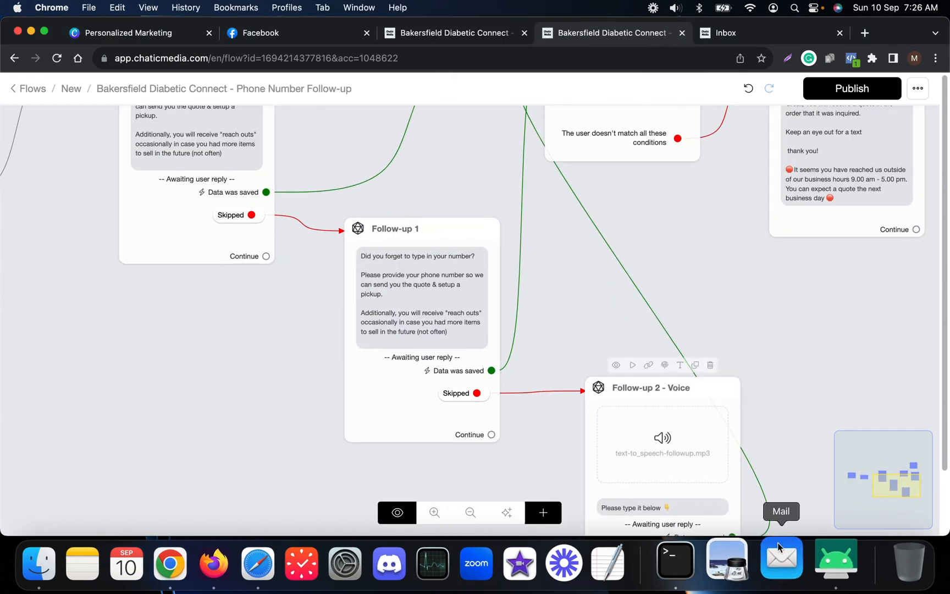
pyautogui.click(824, 563)
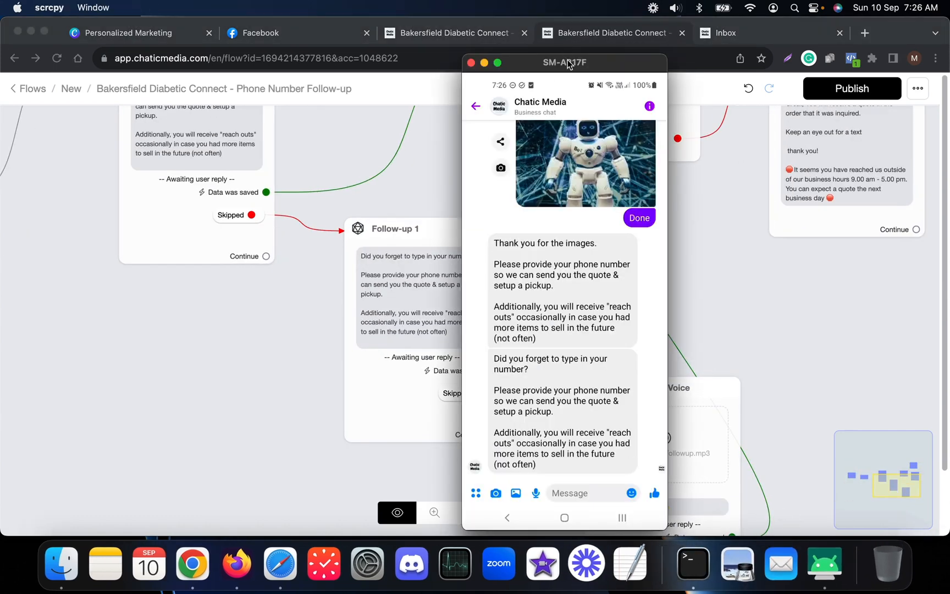
pyautogui.moveTo(568, 64); pyautogui.dragTo(674, 53)
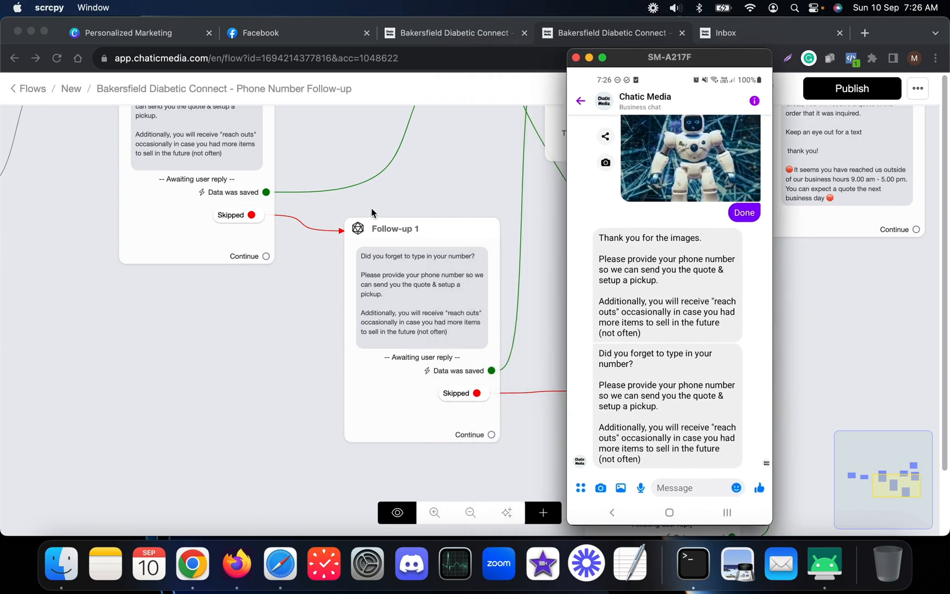
# - Compare the phone number reminders in the chat with the Send Message #1, Follow-up 1 and Follow-up 2 - Voice blocks
pyautogui.scroll(-3, 371, 208)
pyautogui.scroll(5, 658, 365)
pyautogui.scroll(-5, 658, 365)
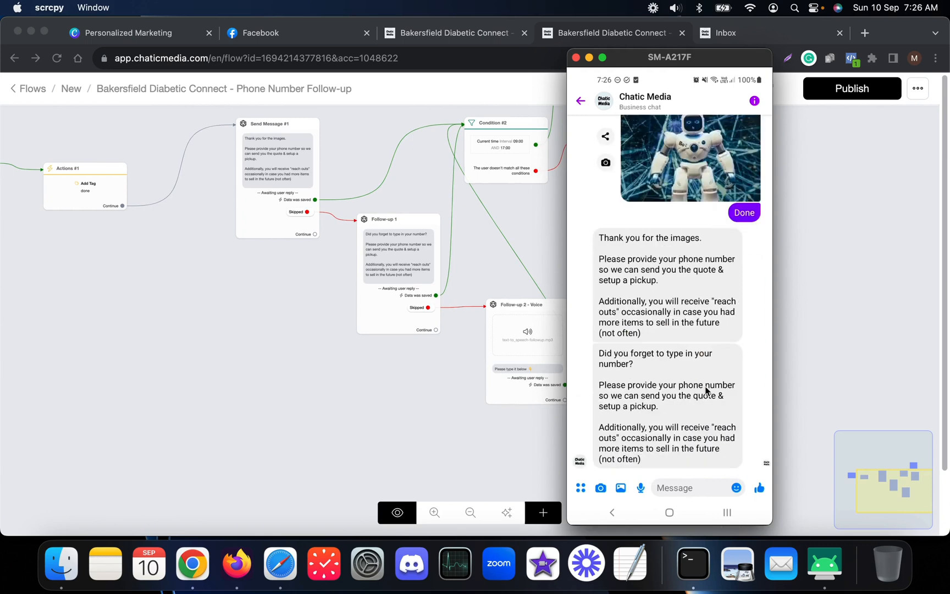
pyautogui.moveTo(678, 61); pyautogui.dragTo(759, 54)
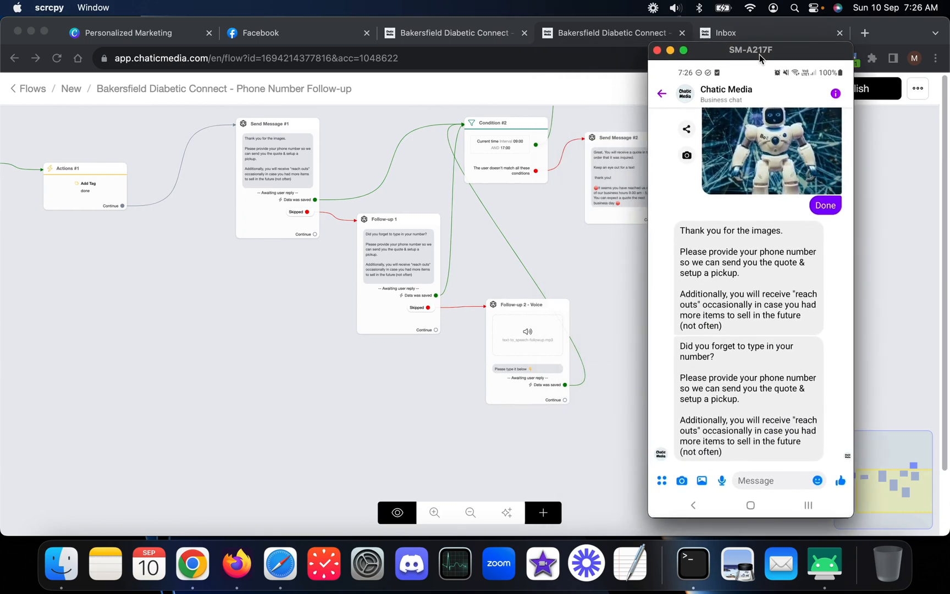
pyautogui.scroll(5, 568, 327)
pyautogui.scroll(-3, 569, 330)
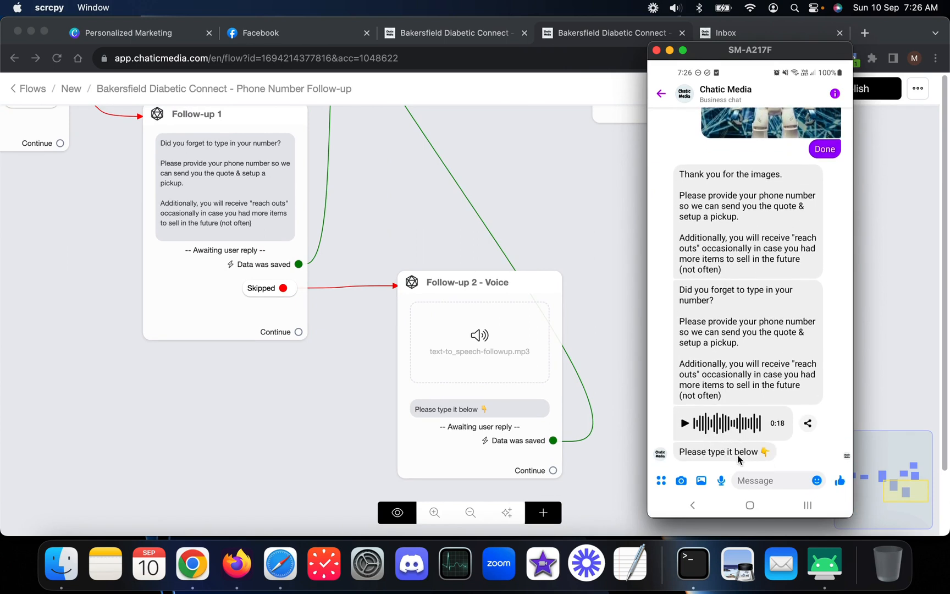
# - Answer the voice follow-up in the Chatic Media chat by sending a phone number
pyautogui.click(762, 480)
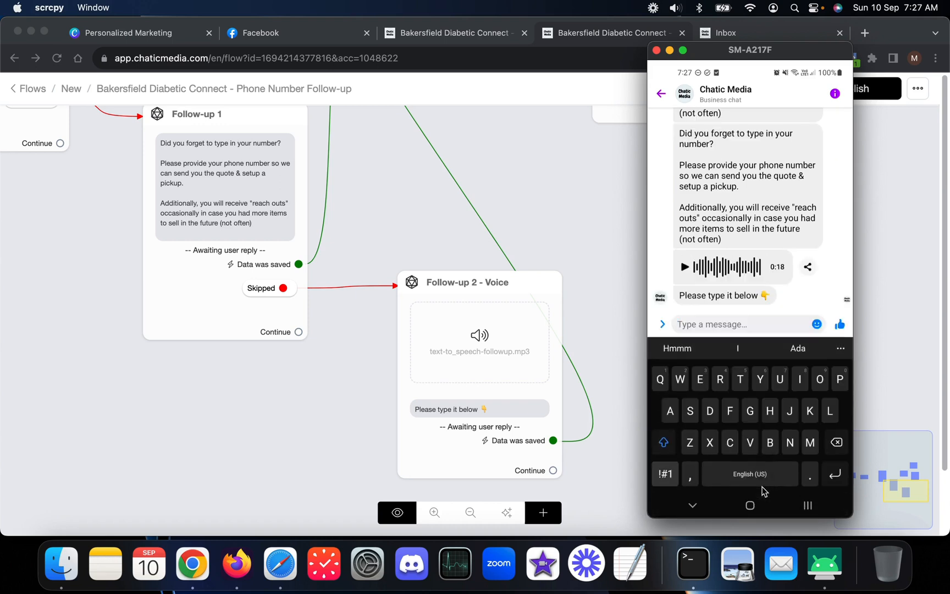
pyautogui.write('577666667')
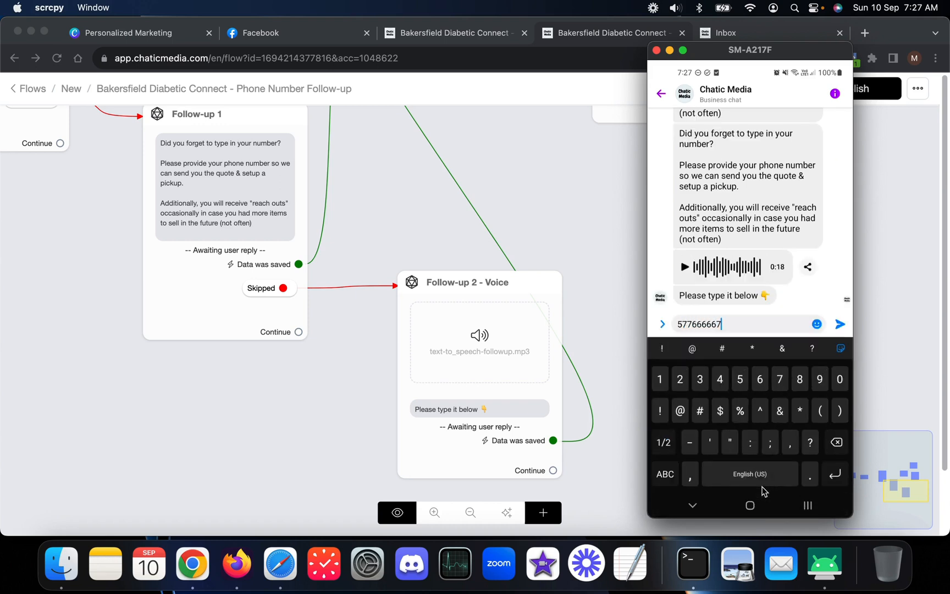
pyautogui.press('Return')
pyautogui.rightClick(762, 491)
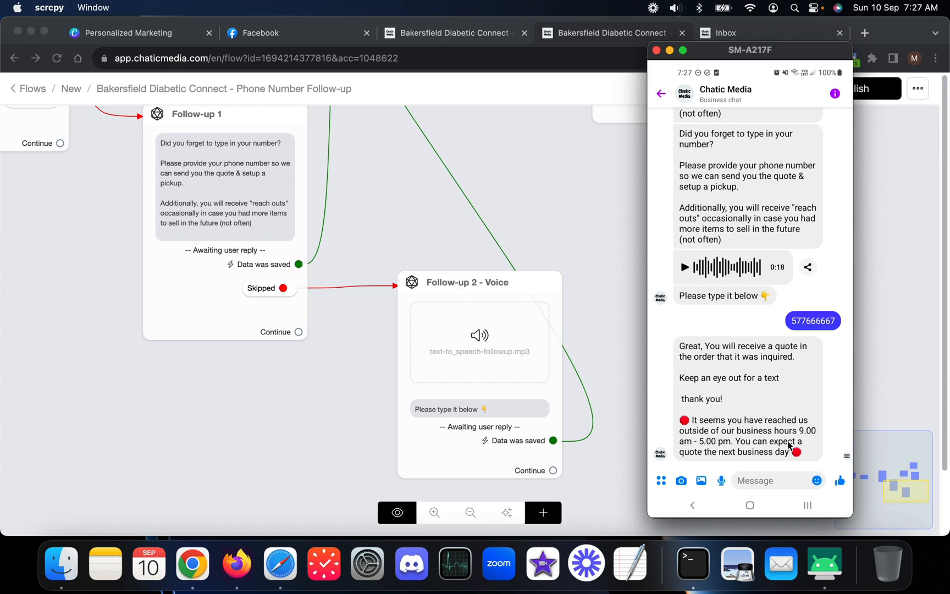
# - Examine the Condition #2 business-hours check and both Send Message #2 branches, and switch to the Personalized Marketing presentation in Canva
pyautogui.click(631, 294)
pyautogui.scroll(-5, 548, 351)
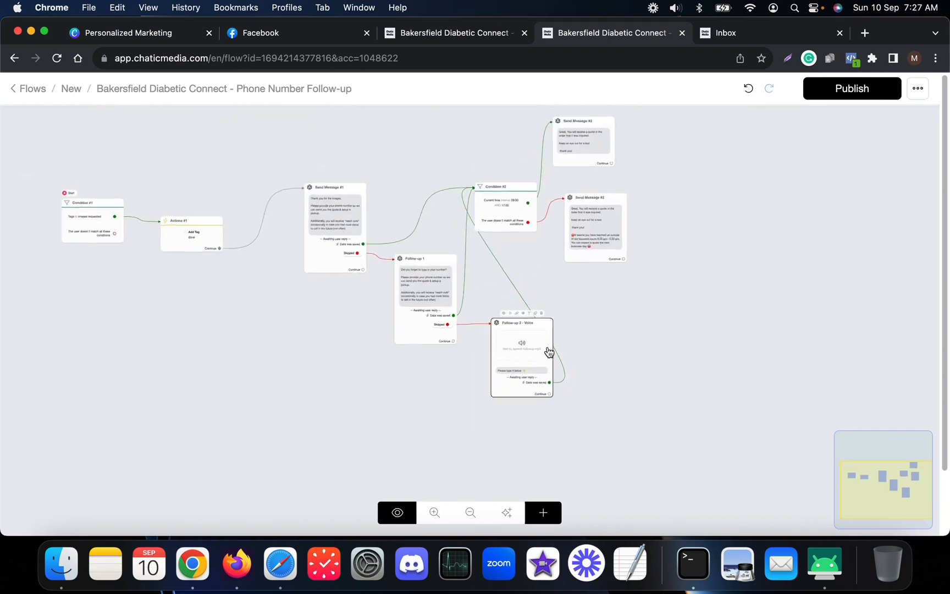
pyautogui.scroll(5, 596, 161)
pyautogui.scroll(-3, 509, 199)
pyautogui.scroll(3, 516, 181)
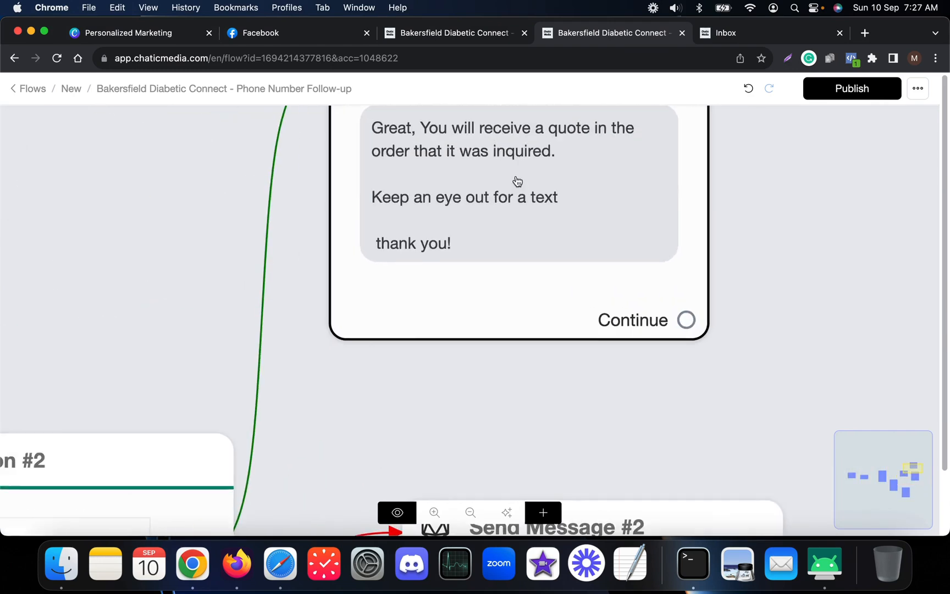
pyautogui.scroll(-4, 534, 184)
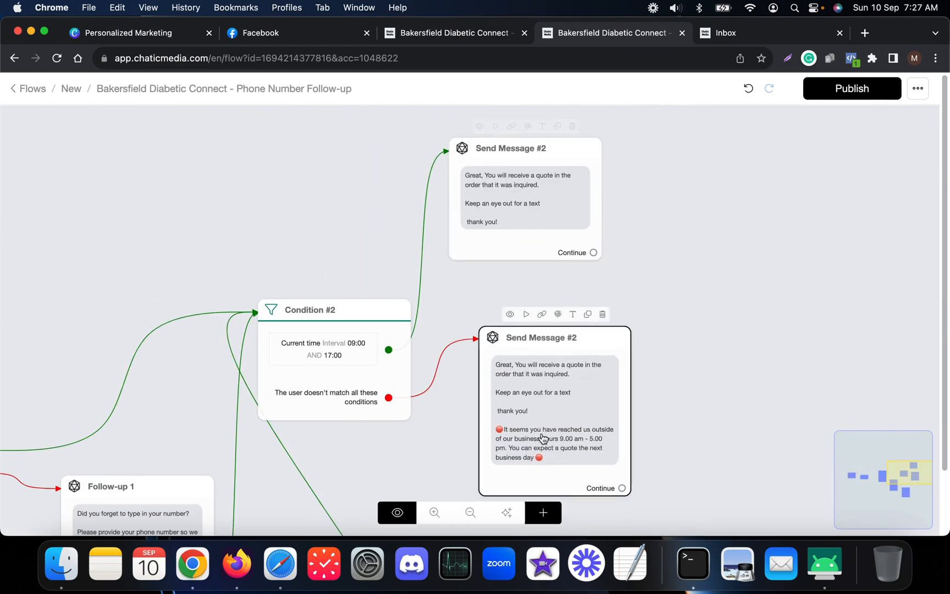
pyautogui.scroll(3, 543, 438)
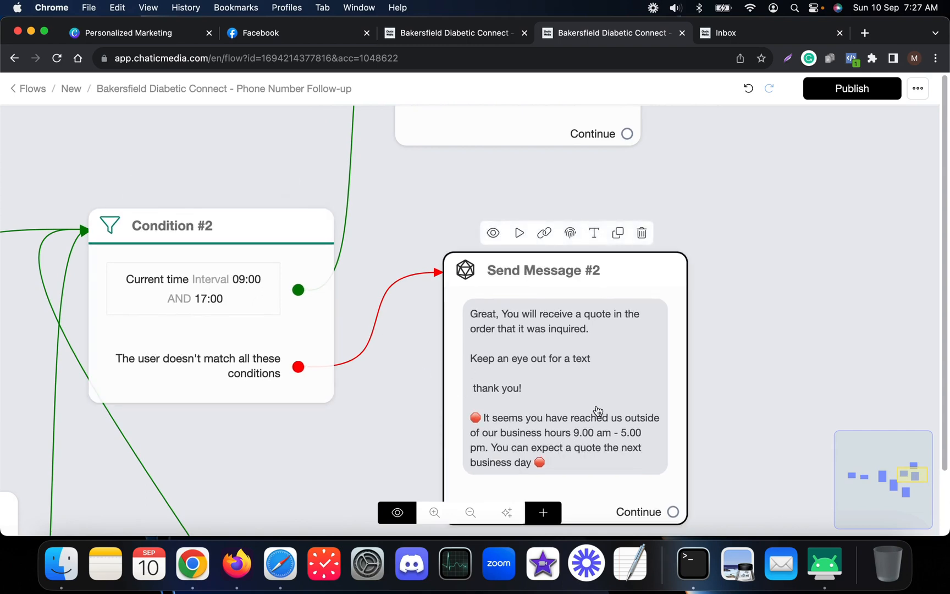
pyautogui.scroll(-3, 597, 409)
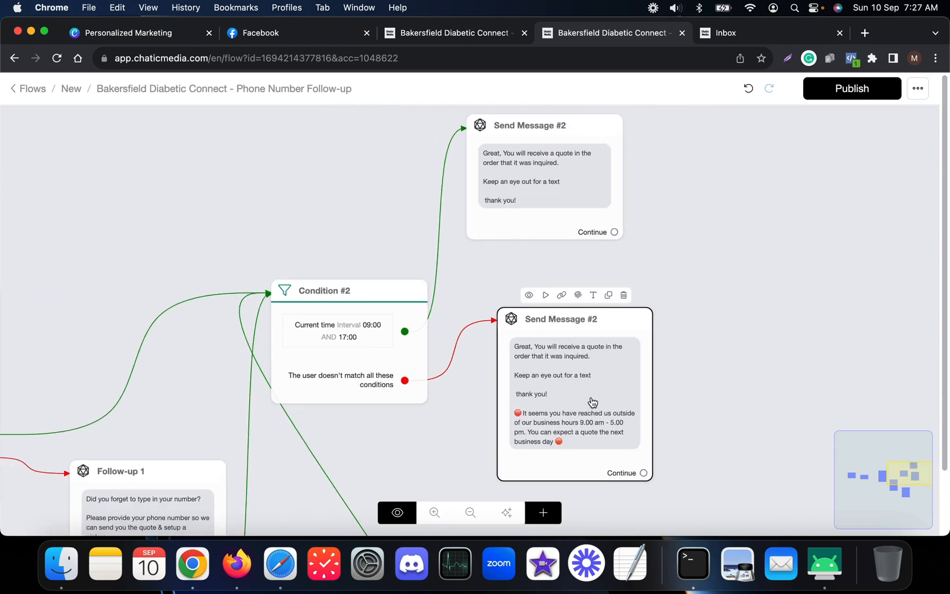
pyautogui.click(132, 34)
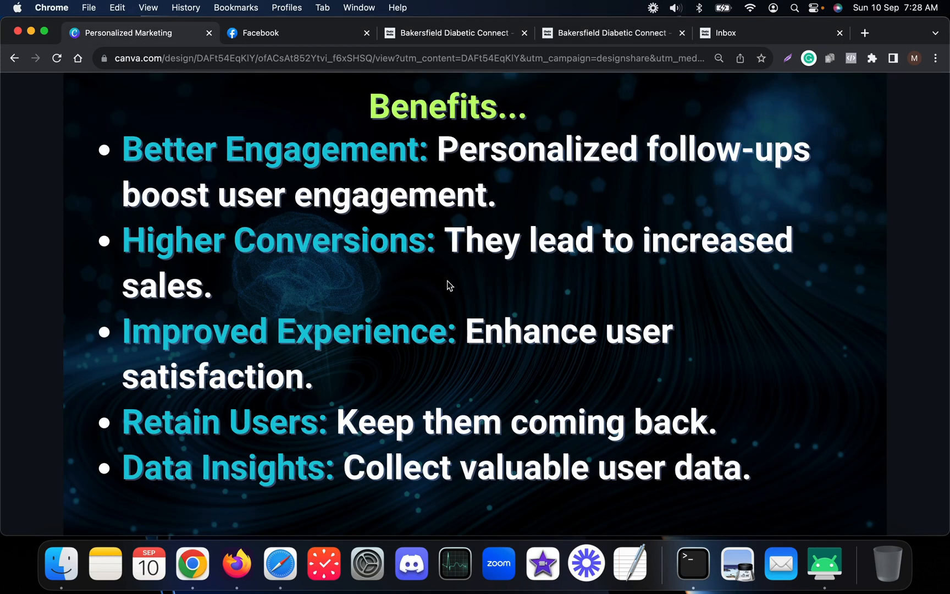